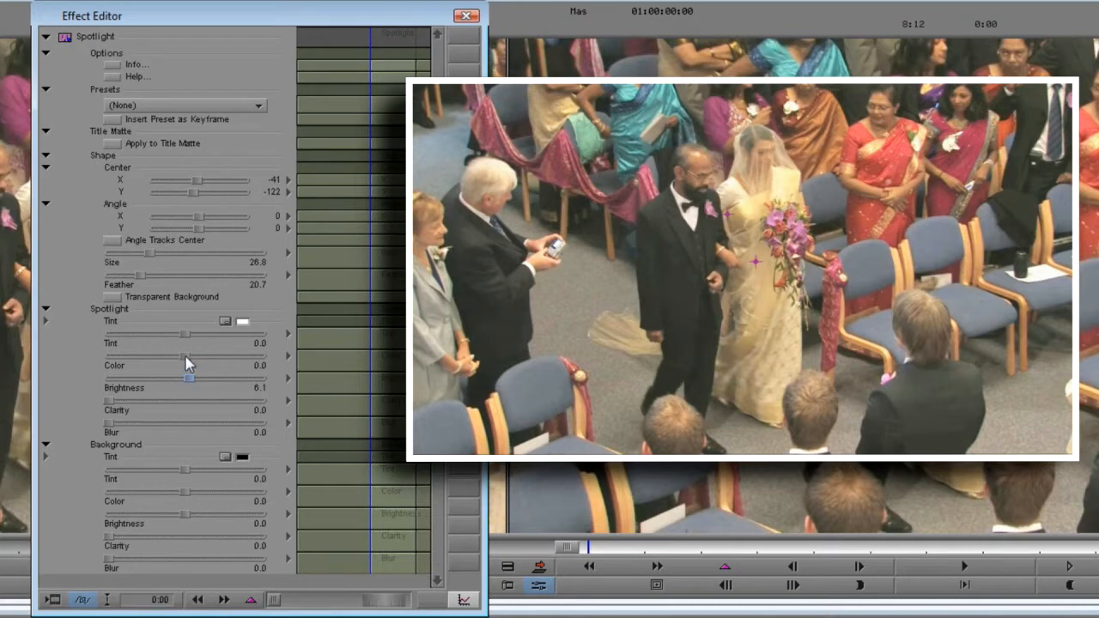
- Set the spotlight's Color to 25.6 and Clarity to 63.4, and lower the background's Brightness to -53.7 along with its Color
left_click_drag(192, 362, 206, 366)
left_click_drag(110, 401, 206, 396)
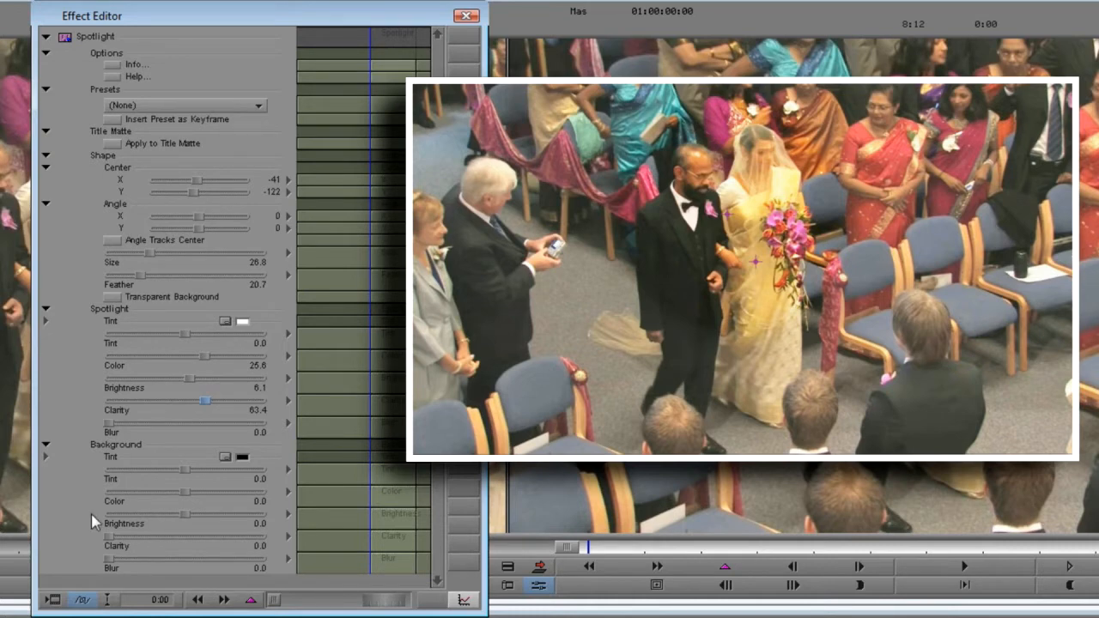
left_click_drag(187, 513, 144, 515)
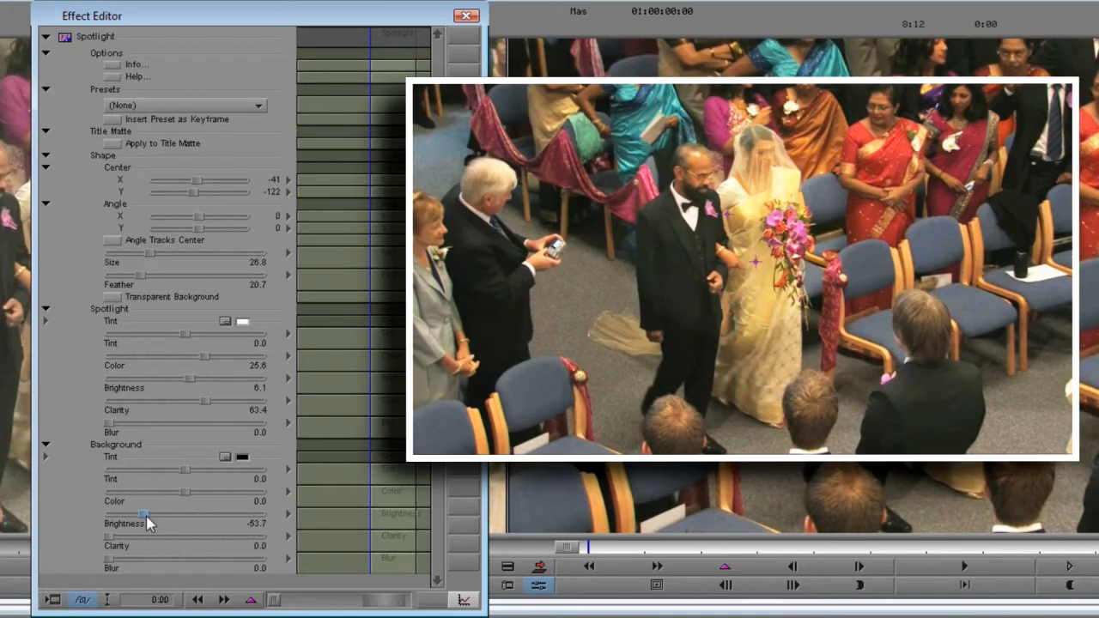
left_click_drag(183, 493, 141, 491)
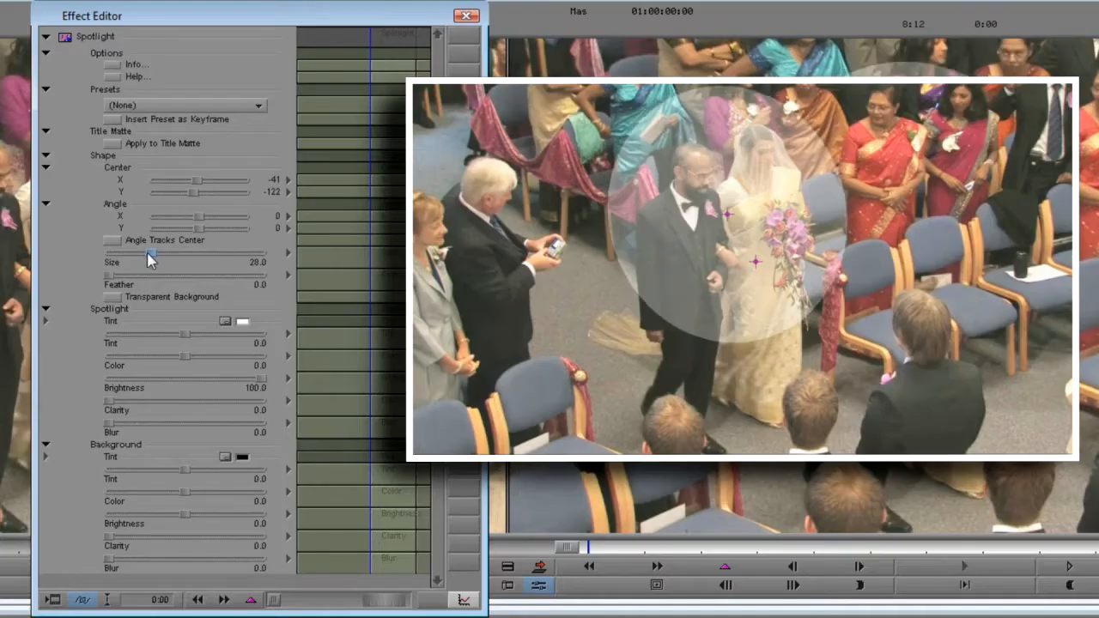
- Shape the spotlight around the bridal couple with Size 26.8 and a softened edge of Feather 20.7
left_click(129, 275)
left_click_drag(129, 275, 140, 276)
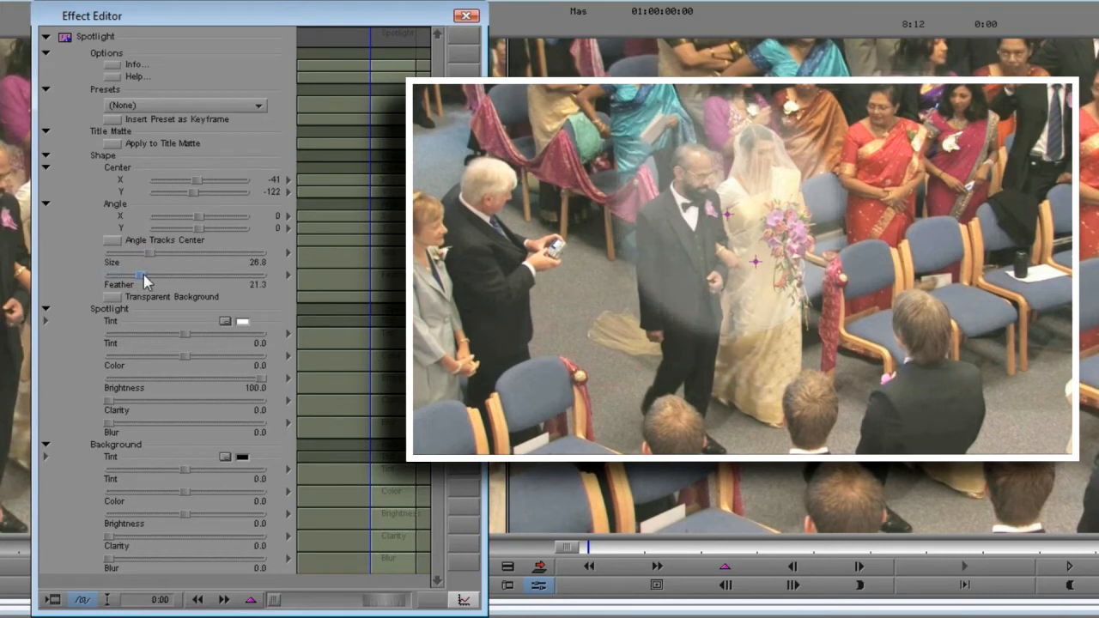
- Grade the spotlight with Color 25.6, Brightness 6.1 and more Clarity, and reduce the background's Brightness and Color
left_click_drag(187, 356, 209, 358)
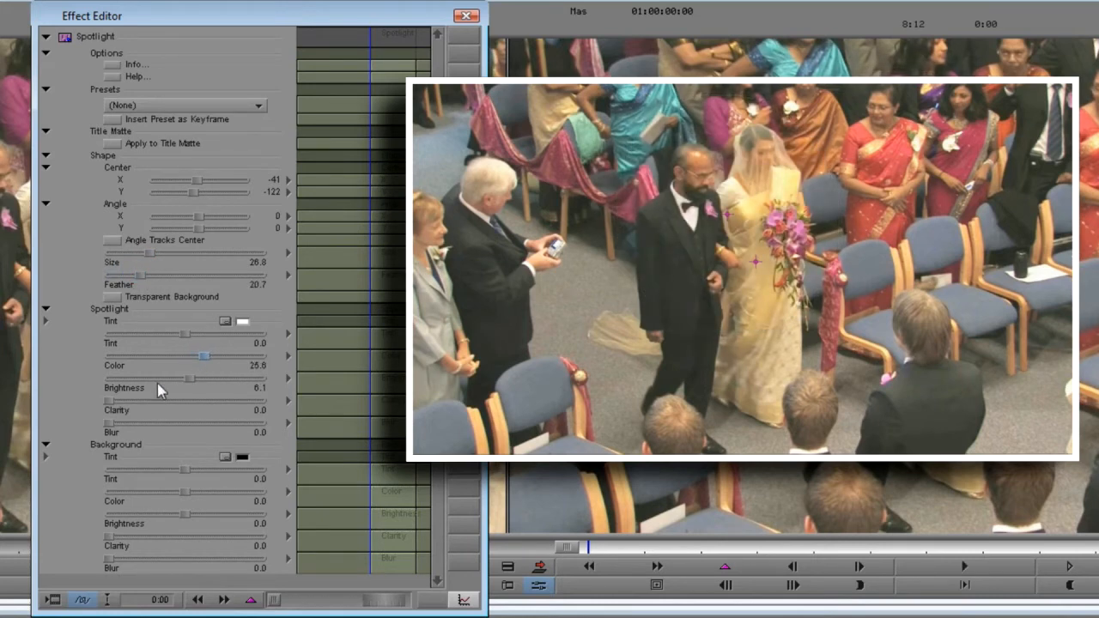
left_click_drag(109, 401, 207, 401)
left_click_drag(189, 520, 142, 490)
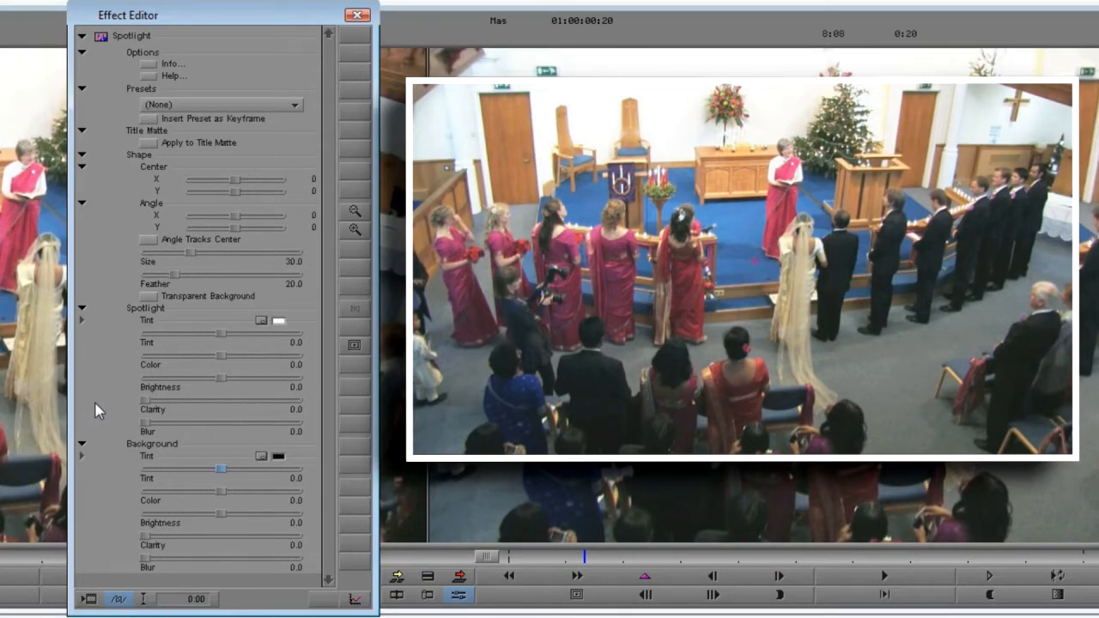
- Set the background Tint amount to 100 and widen the spotlight with Size 39.6, Angle X 469 and Feather 45.7
left_click_drag(222, 469, 341, 486)
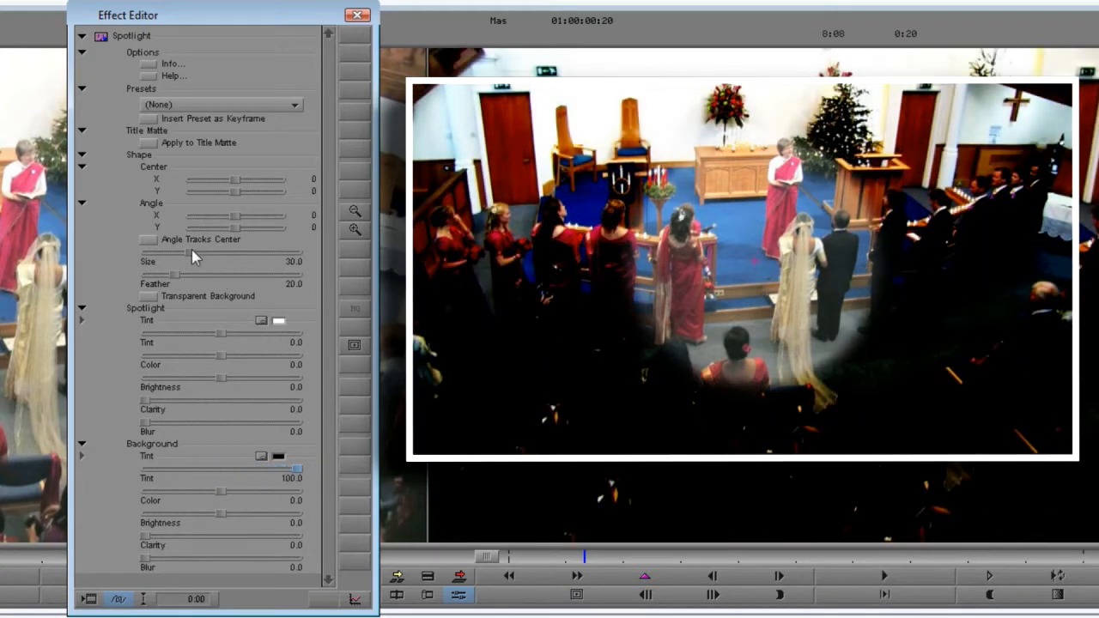
left_click_drag(194, 258, 209, 261)
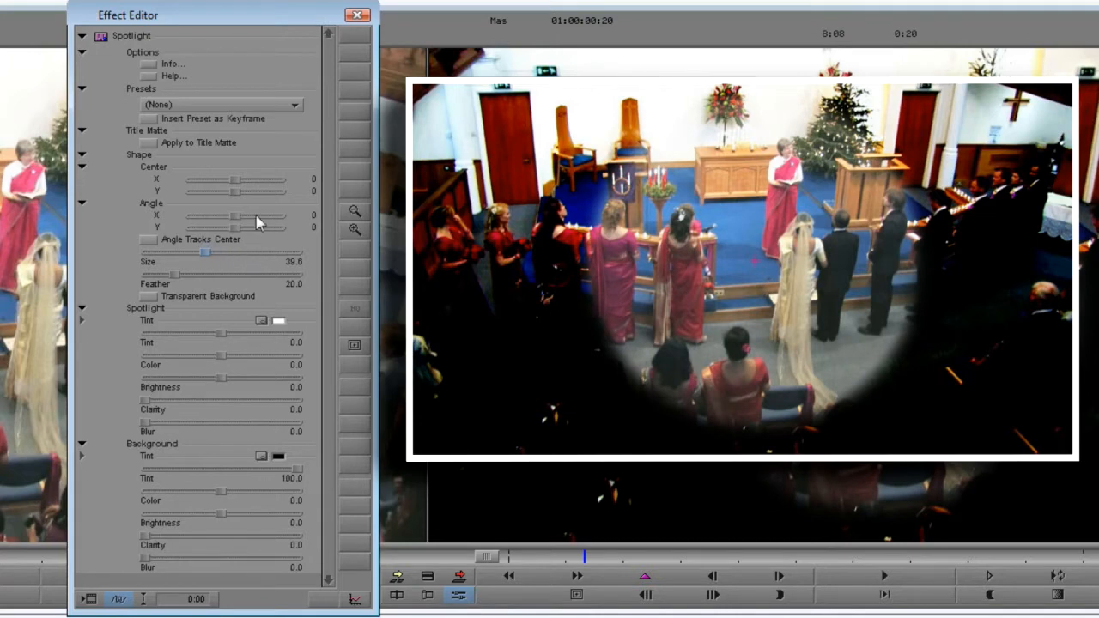
left_click_drag(237, 216, 258, 217)
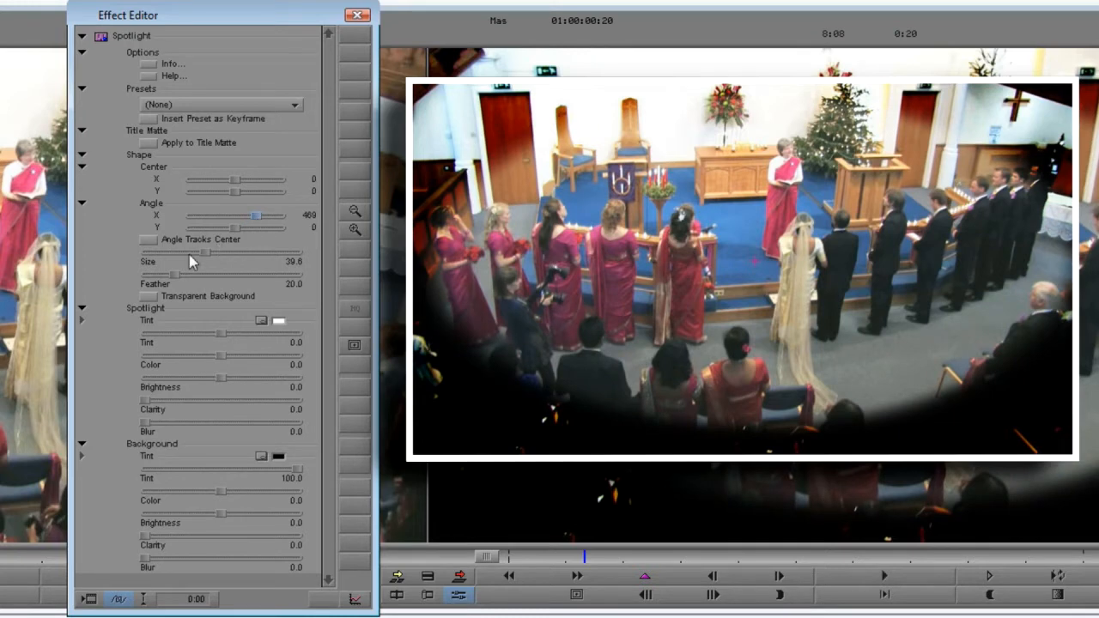
left_click_drag(179, 276, 208, 274)
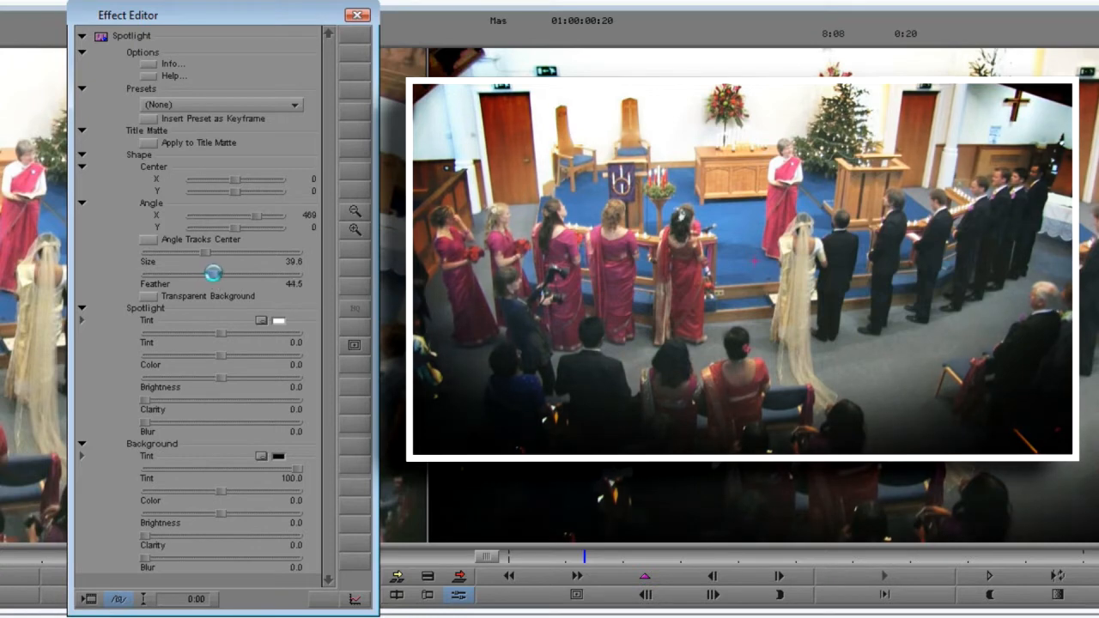
- Set the background's Blur to 100 and pick a different background tint color
left_click_drag(145, 559, 318, 562)
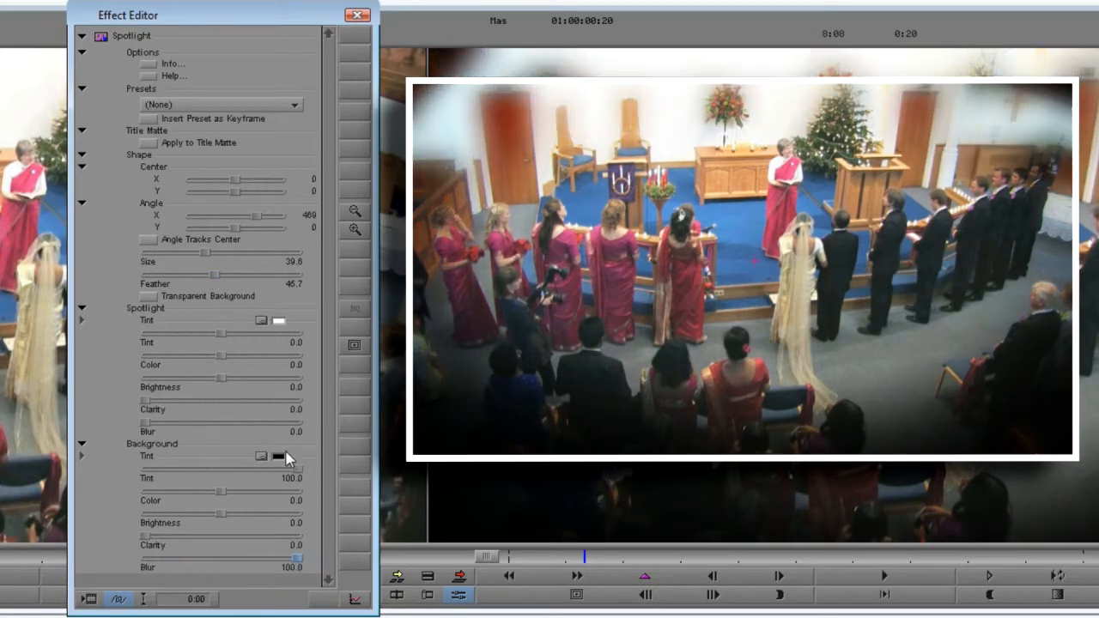
left_click_drag(573, 303, 630, 250)
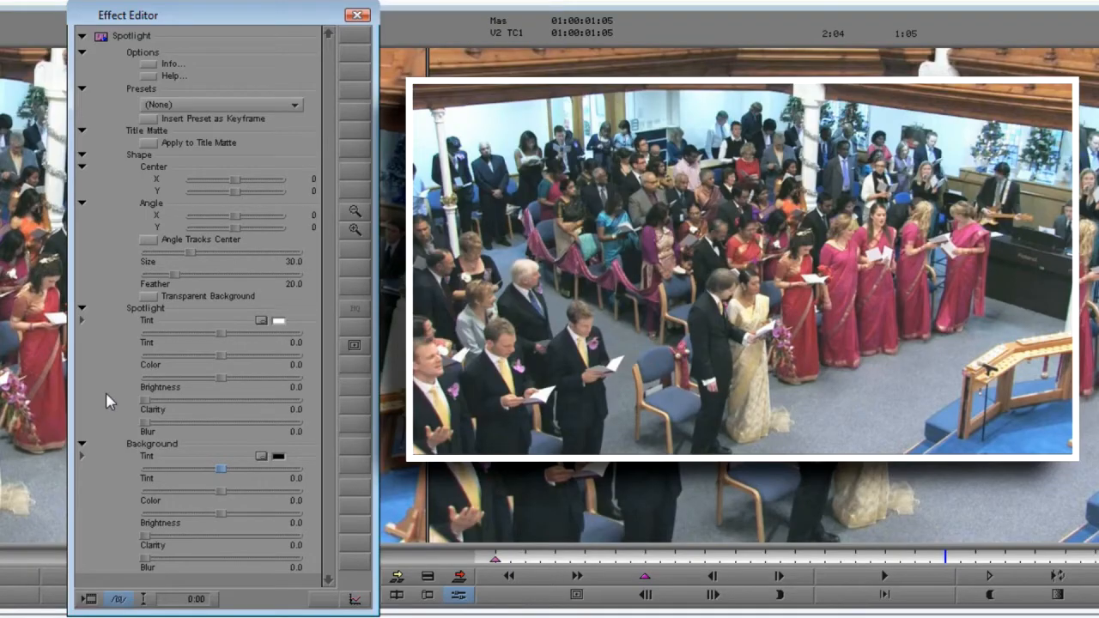
- Make the spotlight's background transparent and frame the couple with Center Y 246, Angle Y -100 and Size 17.1
left_click(148, 296)
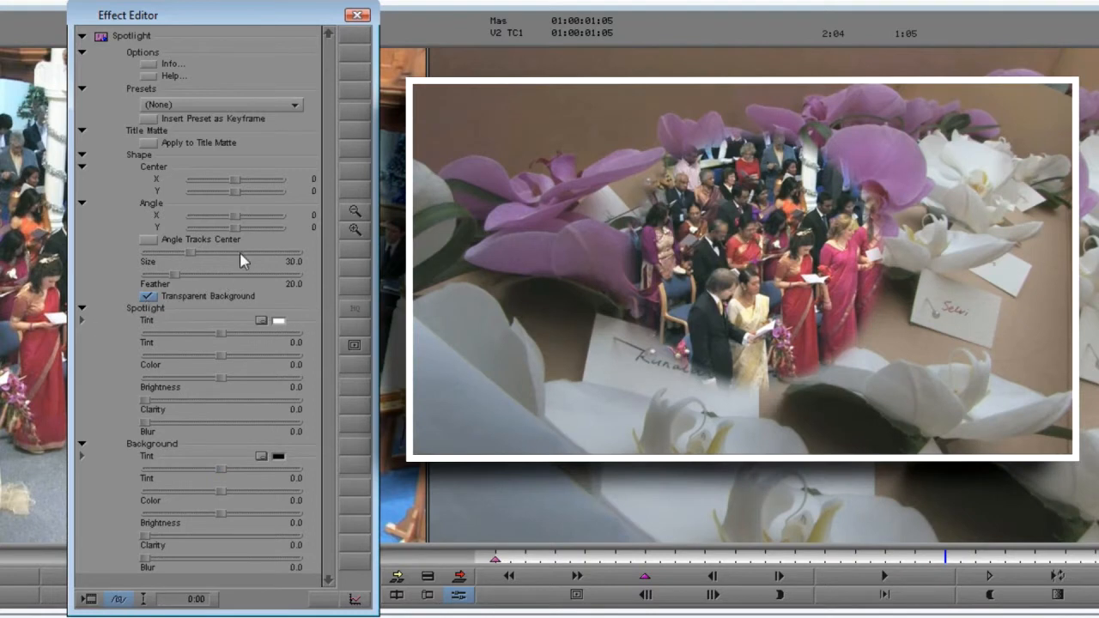
left_click_drag(243, 198, 251, 198)
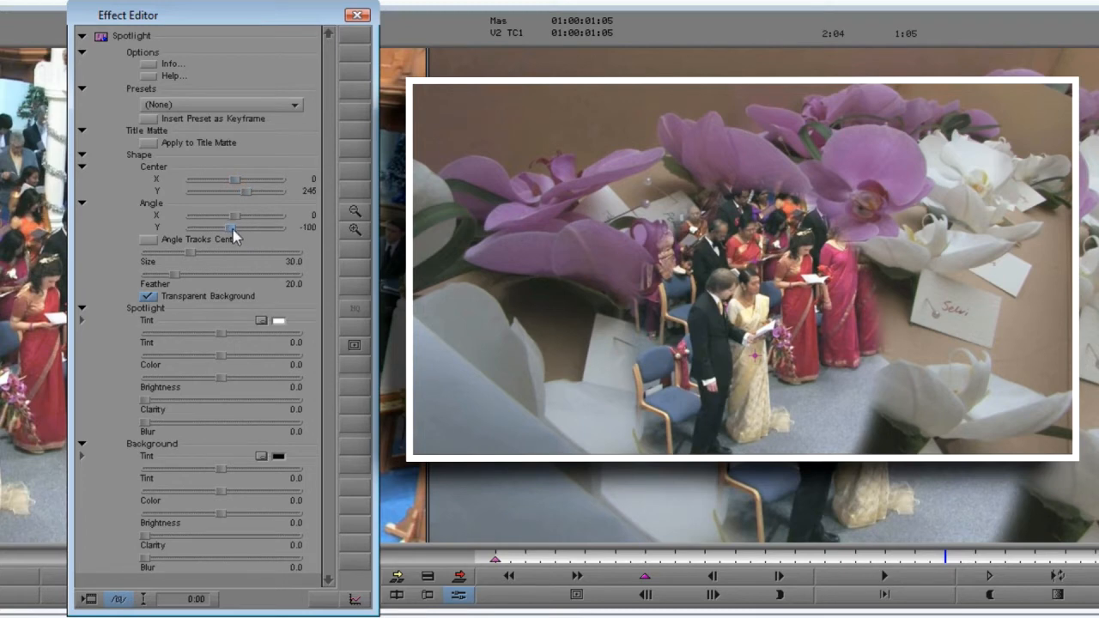
left_click_drag(191, 253, 171, 255)
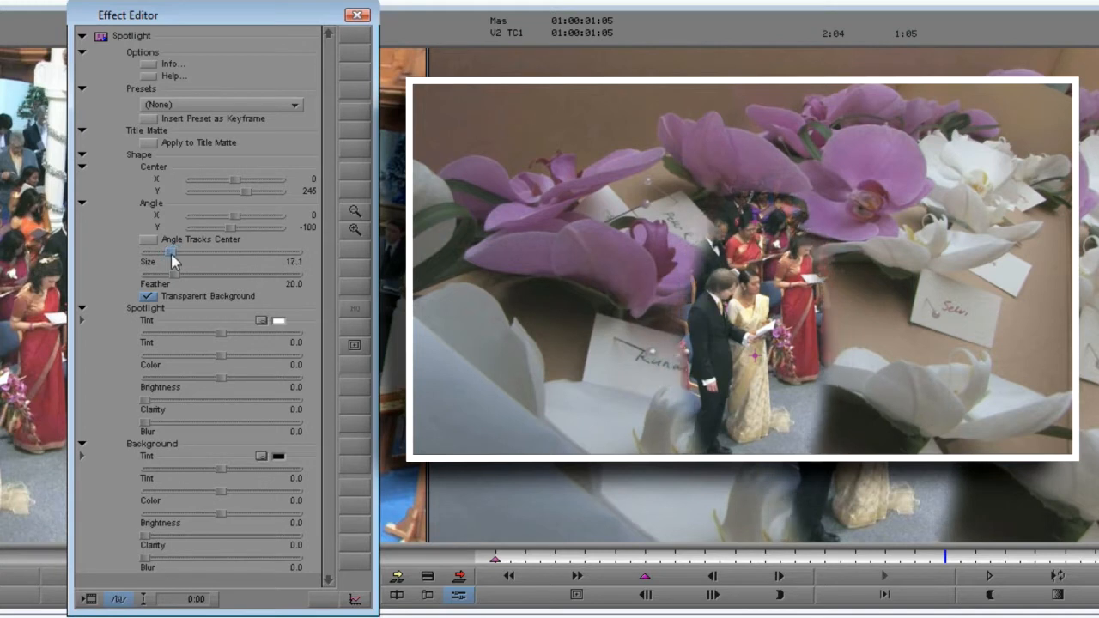
- Refine the transparent spotlight's placement with Center Y 265 and Center X -41, and reduce its Size further
left_click(246, 192)
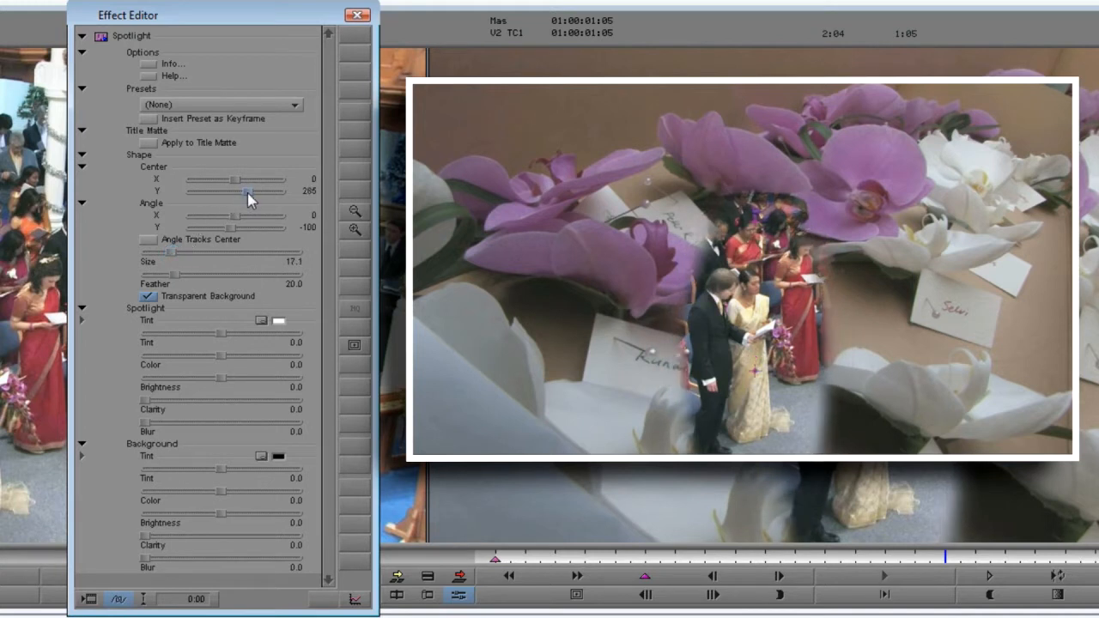
left_click_drag(239, 177, 235, 179)
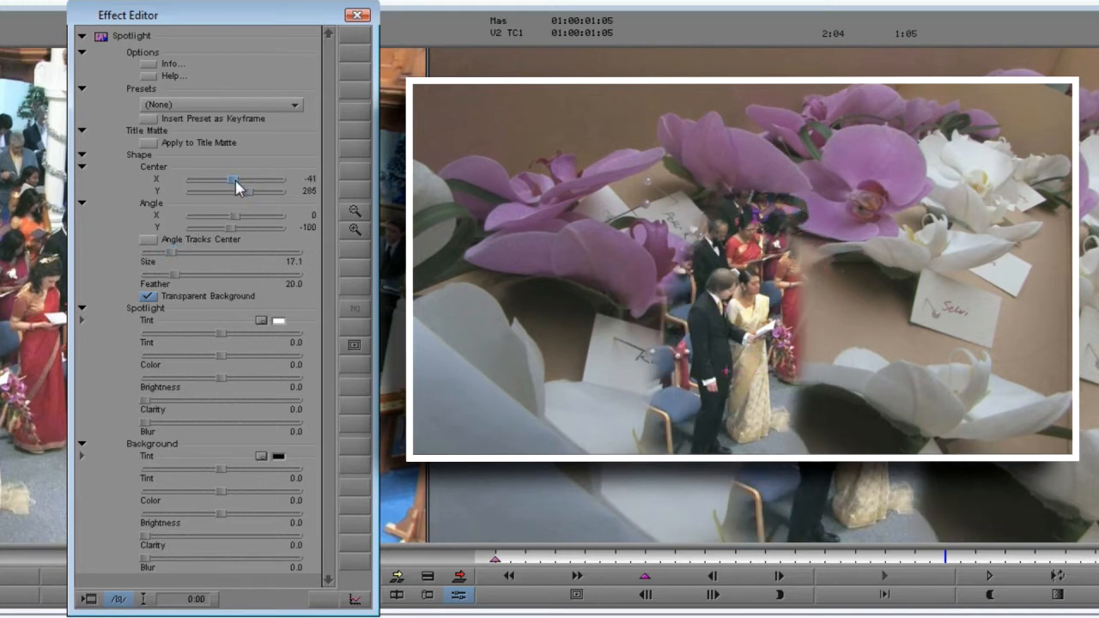
left_click_drag(171, 254, 159, 259)
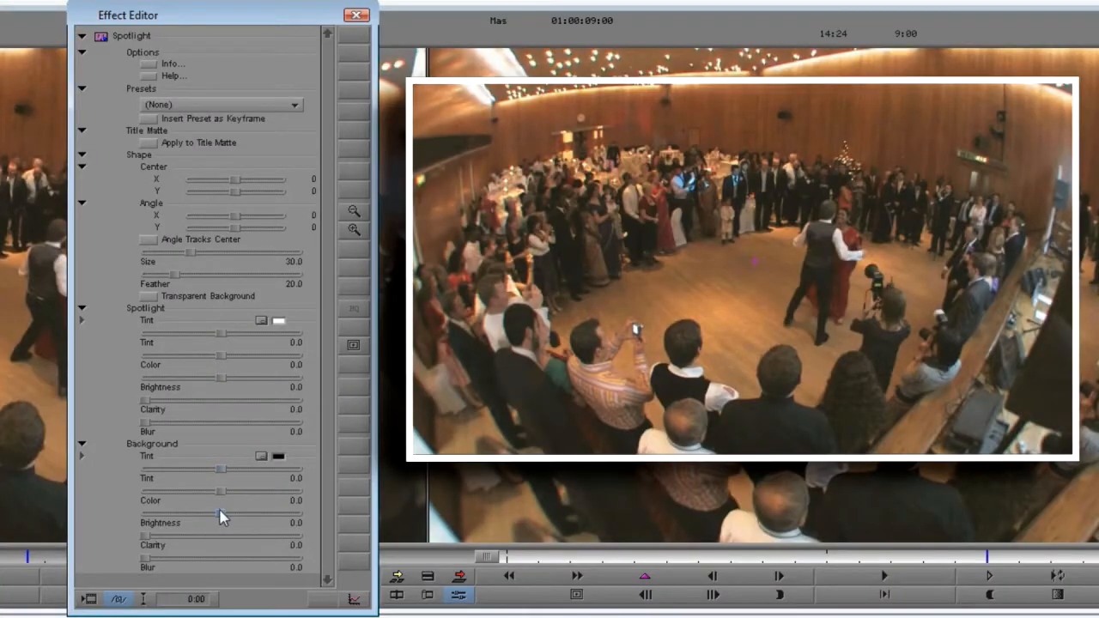
- Set the background's Brightness to -100 and place the spotlight on the dancing couple with Center X 102 and Size 23.8
left_click_drag(221, 517, 89, 521)
left_click_drag(234, 179, 239, 182)
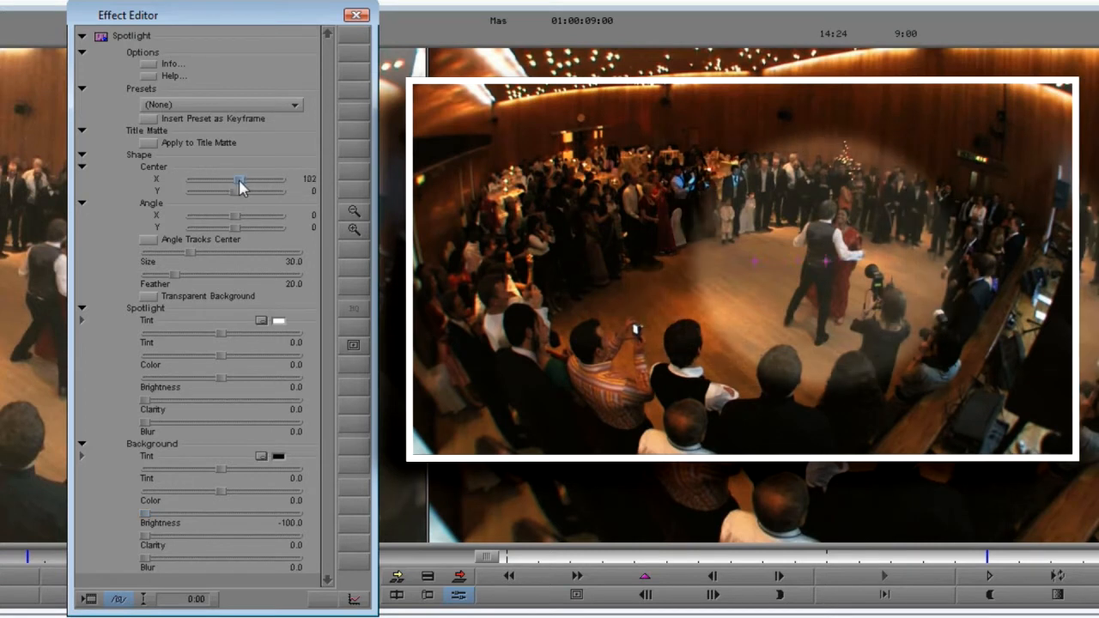
left_click_drag(190, 252, 181, 253)
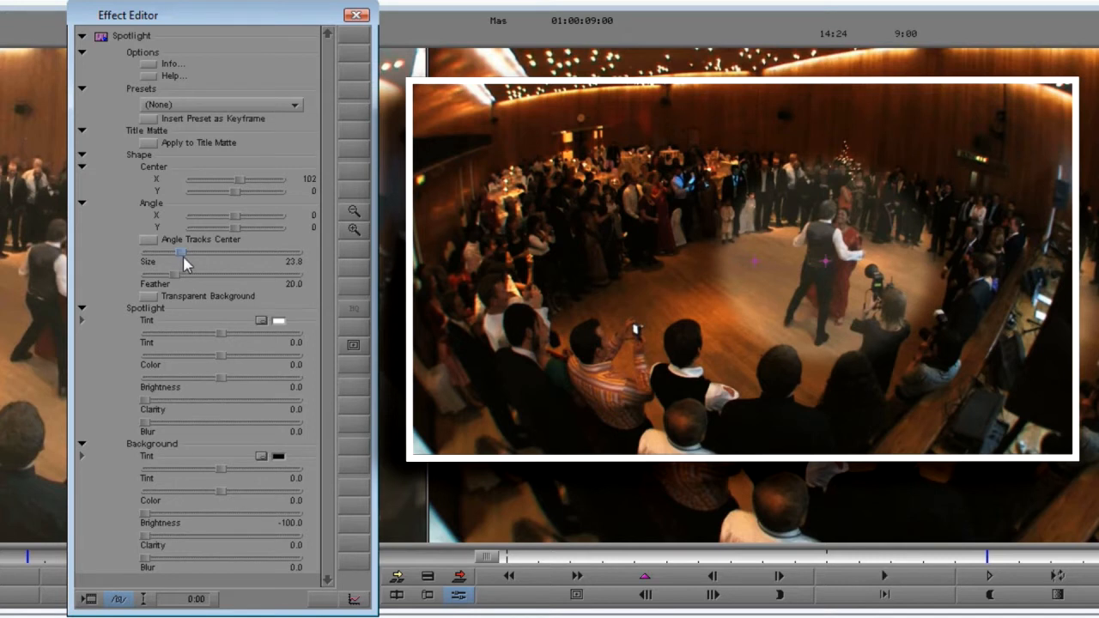
- Enhance the spotlight area on the dancers with Brightness 8.5, Clarity 100 and Color 17.1
left_click_drag(223, 379, 226, 377)
left_click_drag(145, 400, 349, 392)
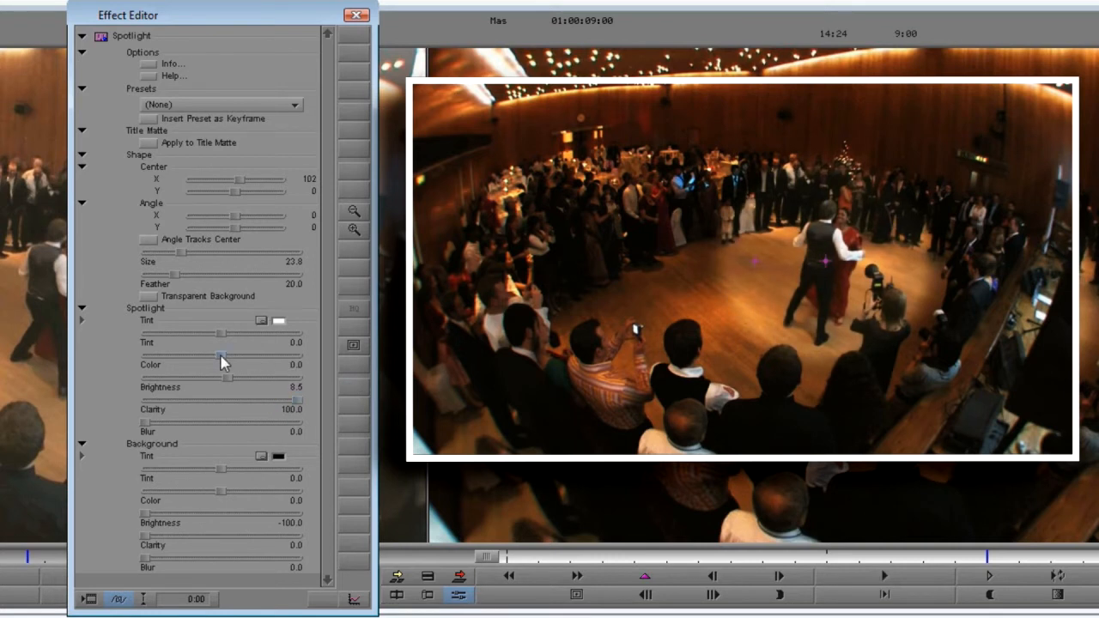
left_click_drag(230, 364, 237, 364)
- Set the background's brown Tint amount to 29.3, Color to -42.7 and Blur to 9.8
left_click_drag(221, 469, 244, 470)
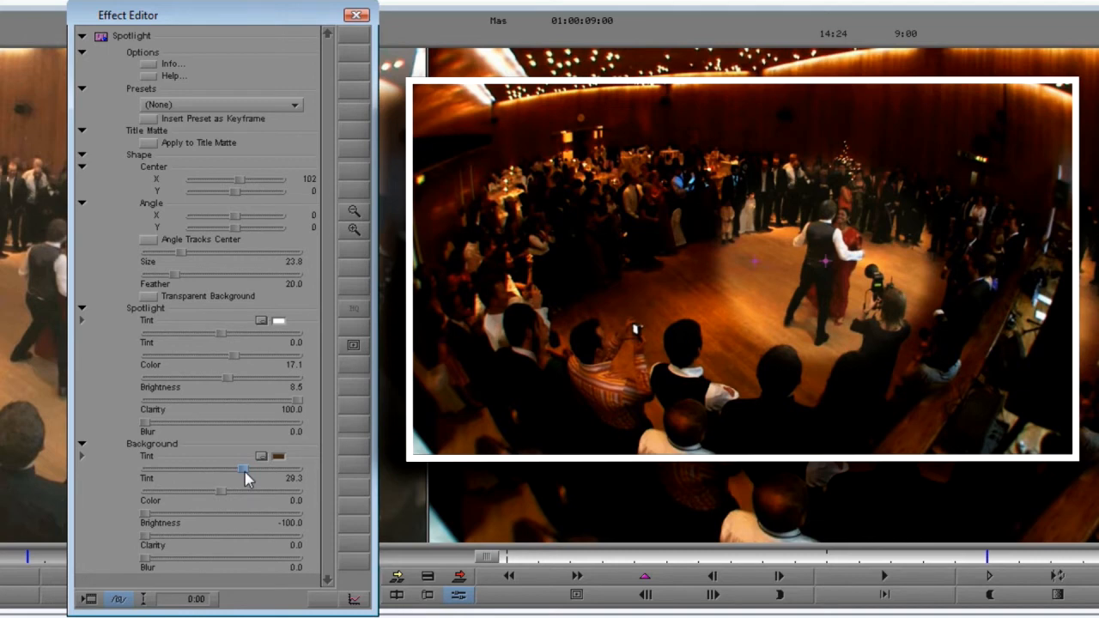
left_click_drag(220, 492, 185, 487)
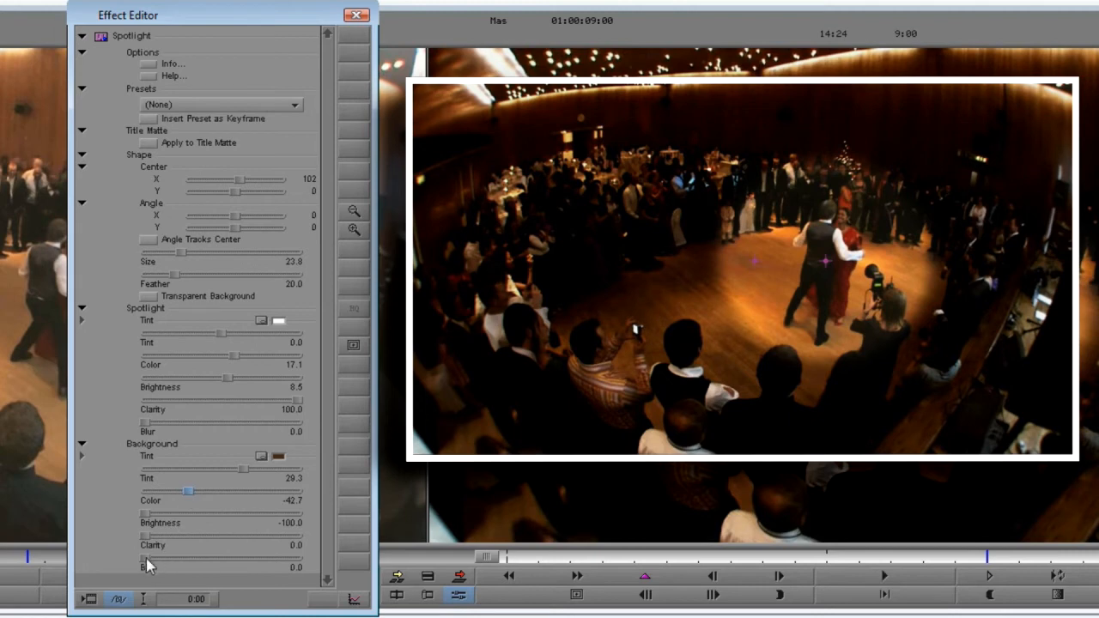
left_click_drag(147, 564, 159, 561)
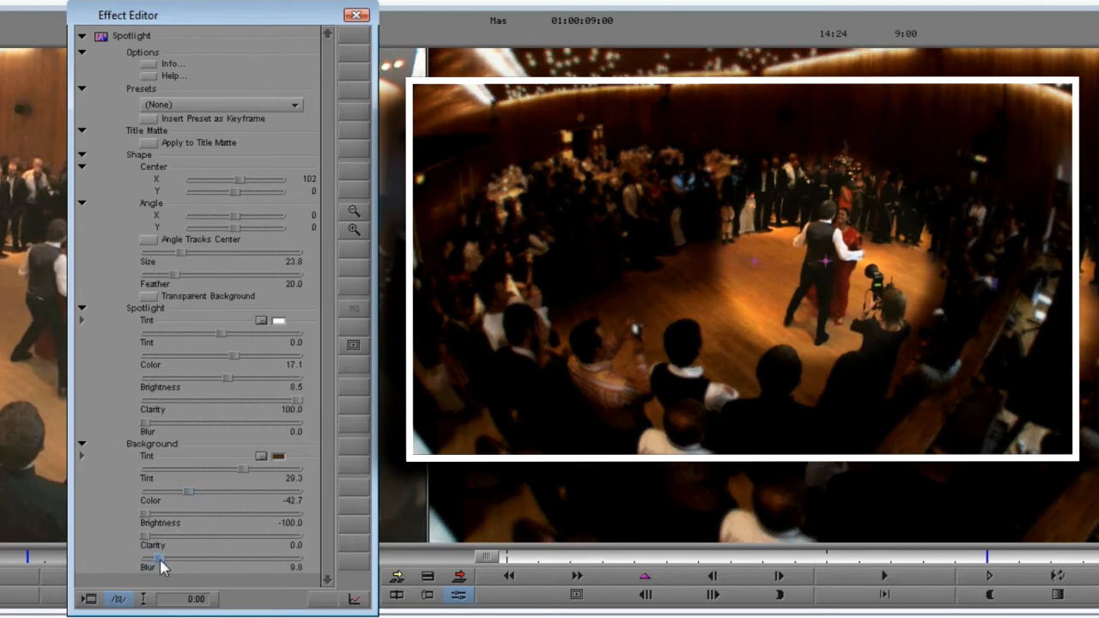